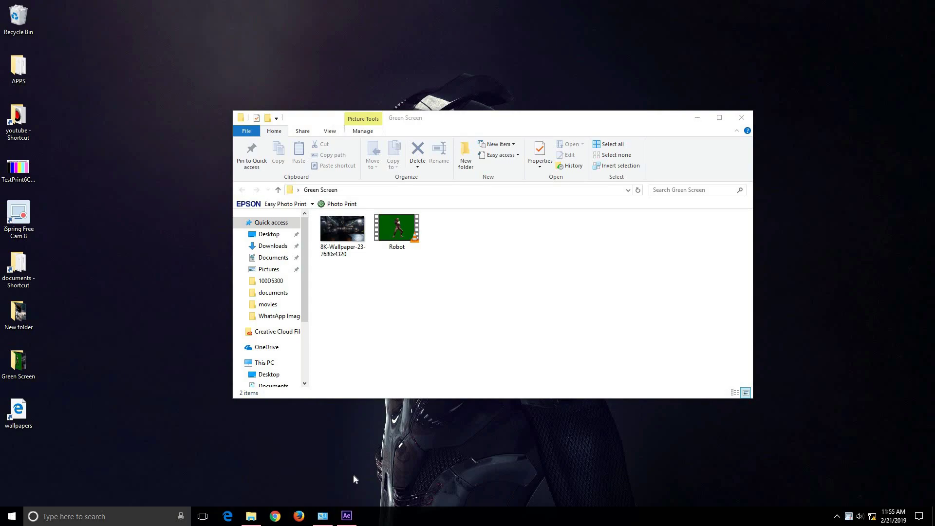
# Step: Bring the empty Untitled Project in After Effects to the front
pyautogui.click(344, 519)
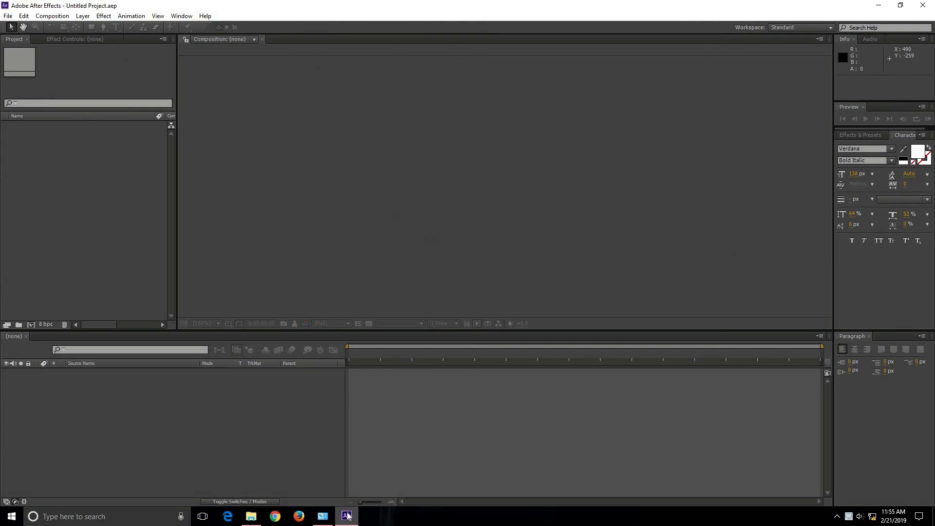
# Step: Import Robot.mp4 from the Green Screen folder into the project
pyautogui.click(8, 16)
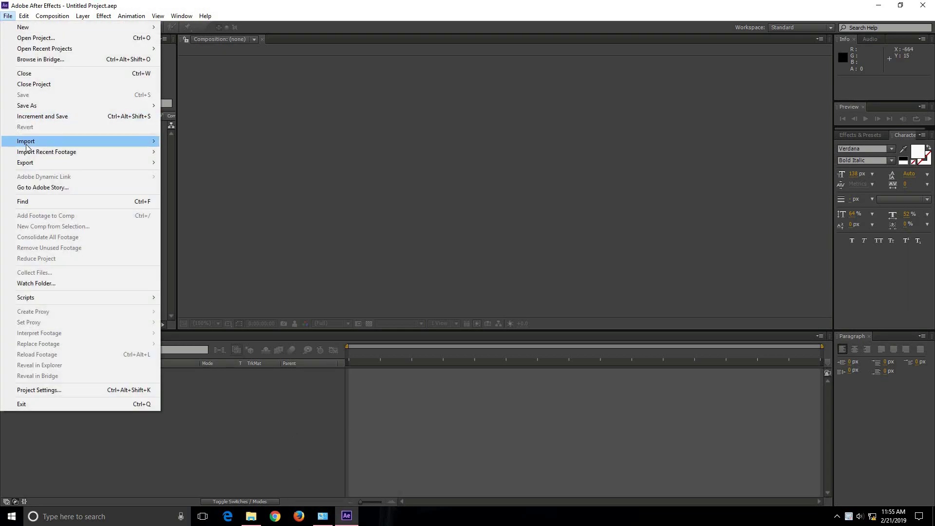
pyautogui.moveTo(27, 145)
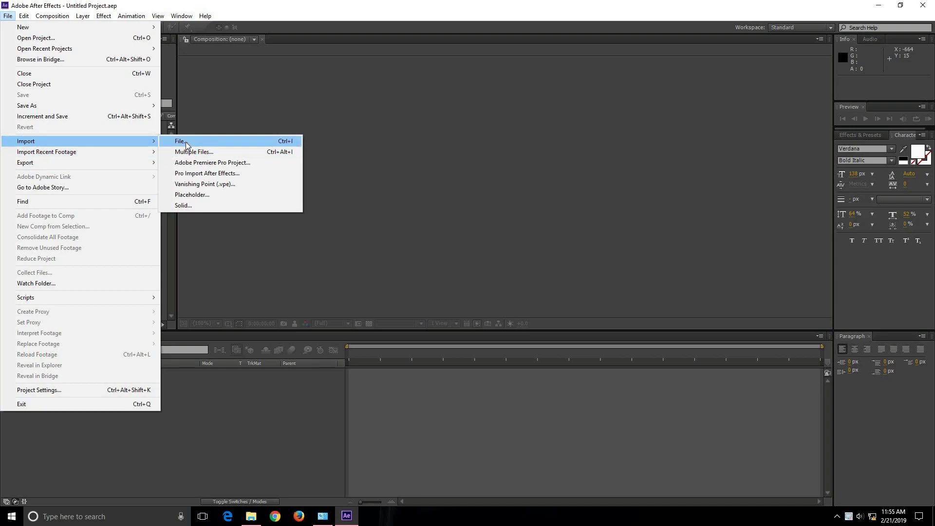
pyautogui.click(186, 145)
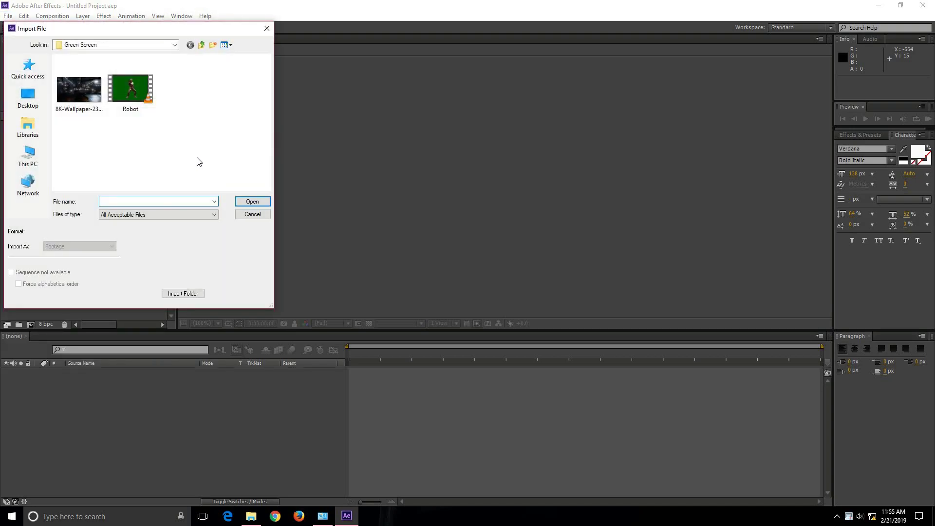
pyautogui.click(174, 45)
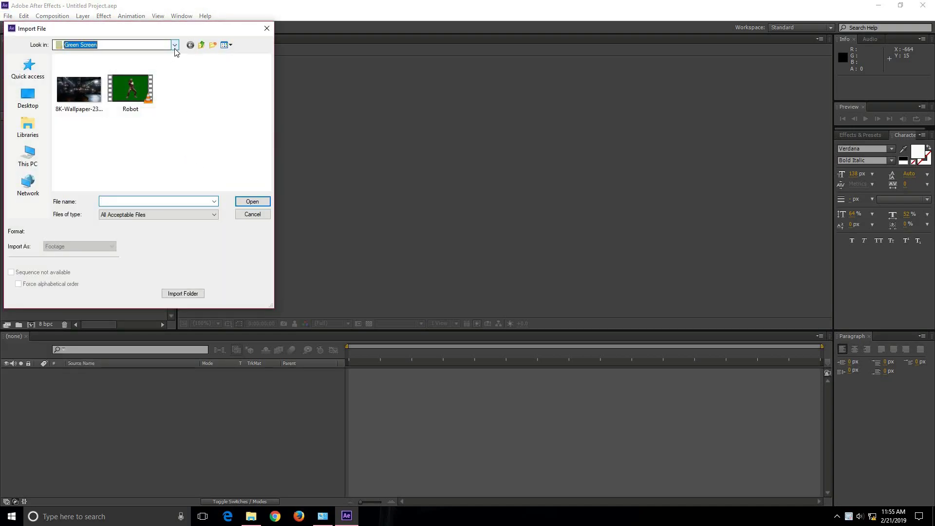
pyautogui.click(222, 137)
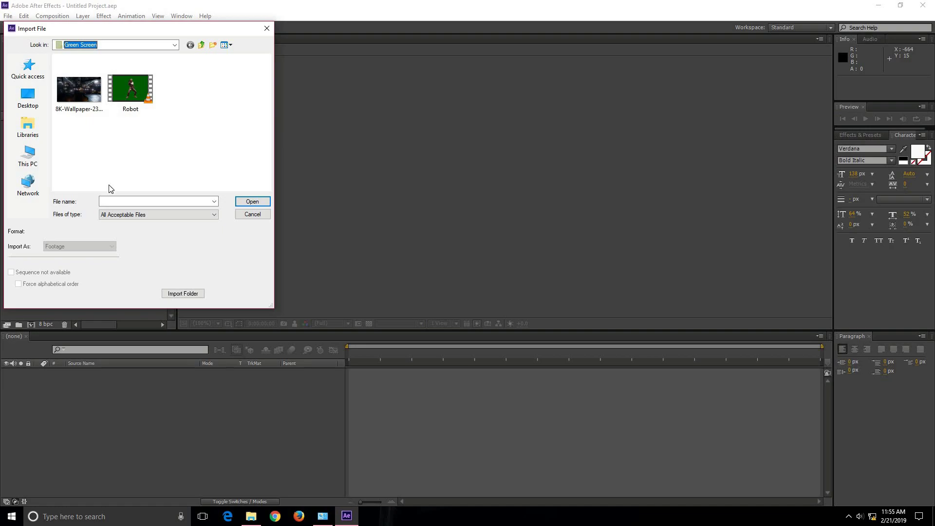
pyautogui.click(134, 99)
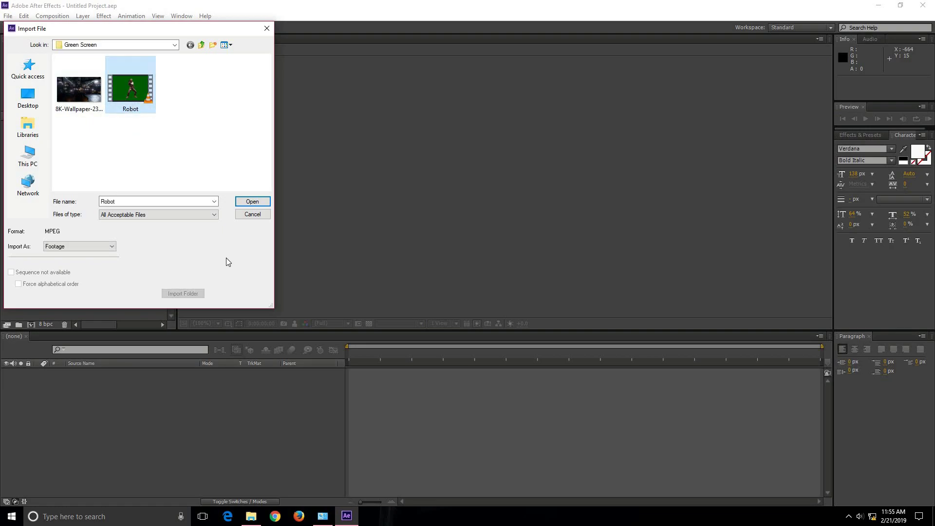
pyautogui.click(252, 202)
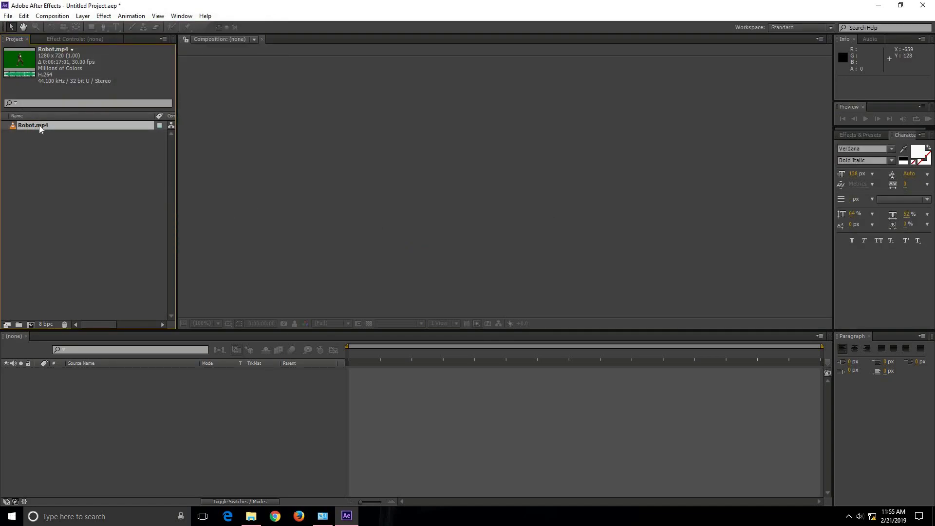
# Step: Create a Robot composition from Robot.mp4 and preview the green-screen footage
pyautogui.moveTo(35, 127); pyautogui.dragTo(199, 435)
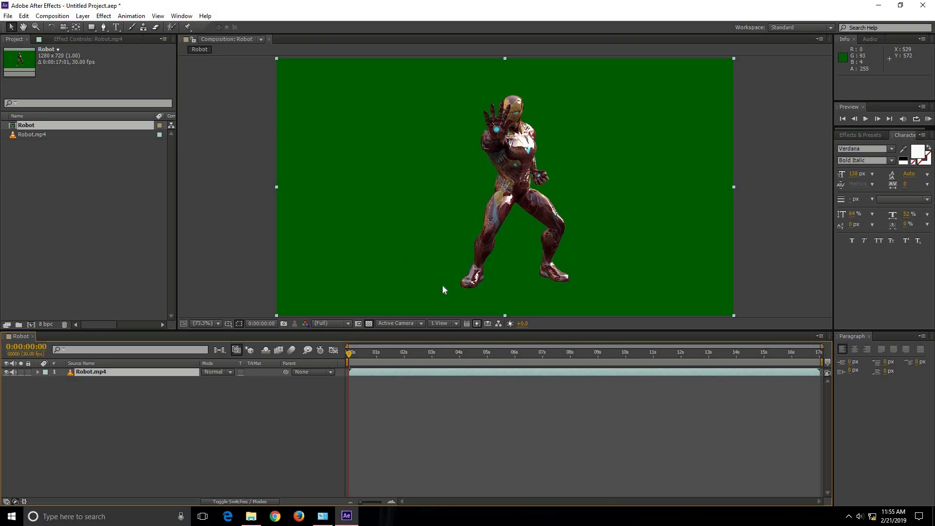
pyautogui.click(867, 119)
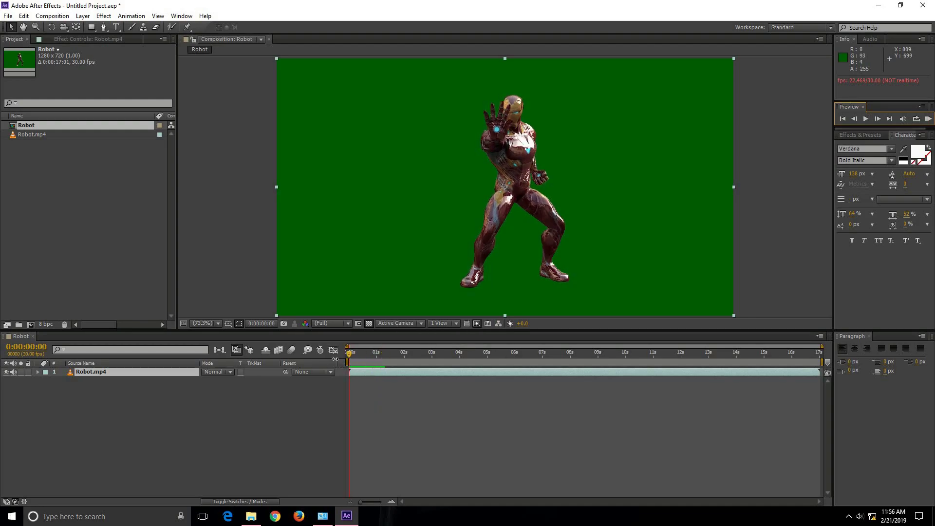
pyautogui.click(371, 376)
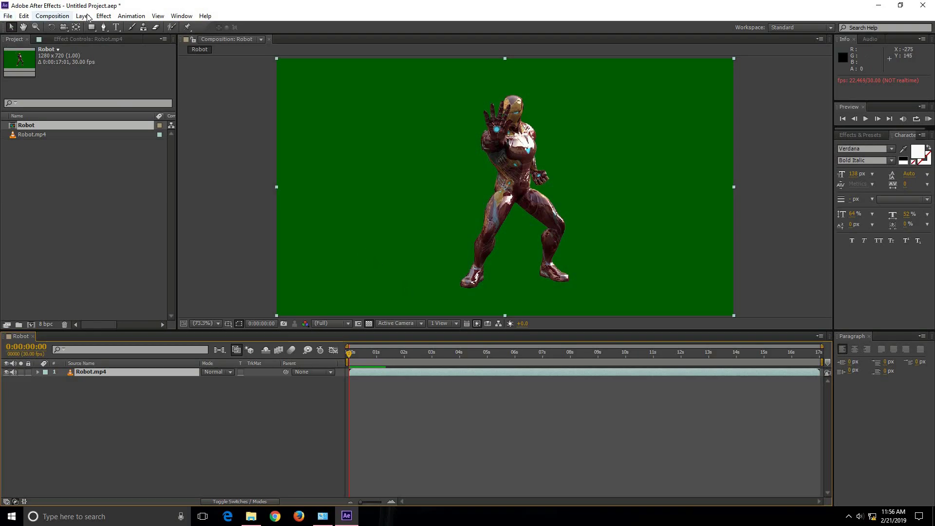
pyautogui.click(103, 18)
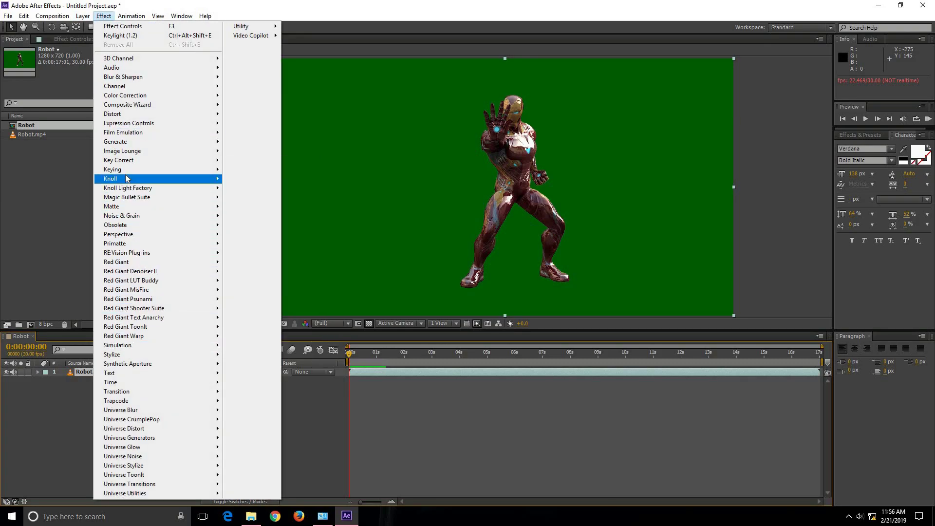
# Step: Apply Keying > Keylight (1.2) to the Robot.mp4 layer
pyautogui.moveTo(130, 170)
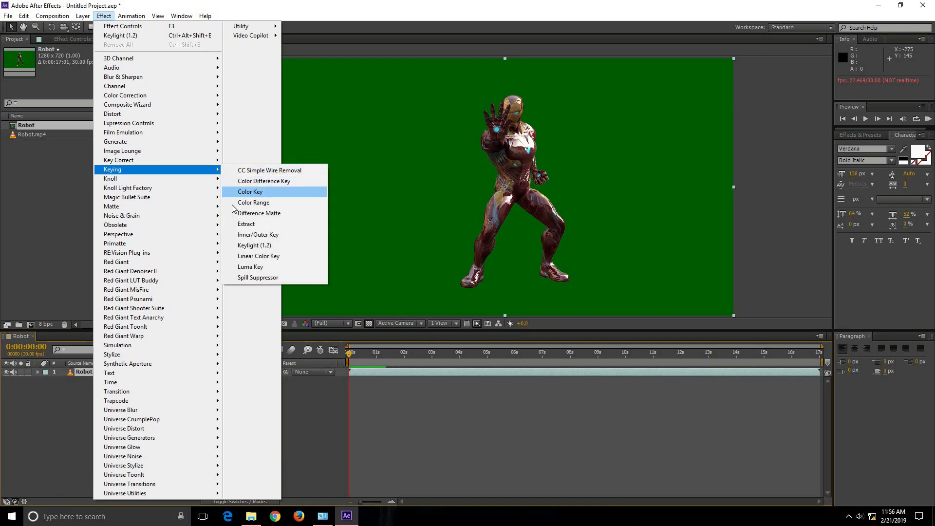
pyautogui.click(254, 245)
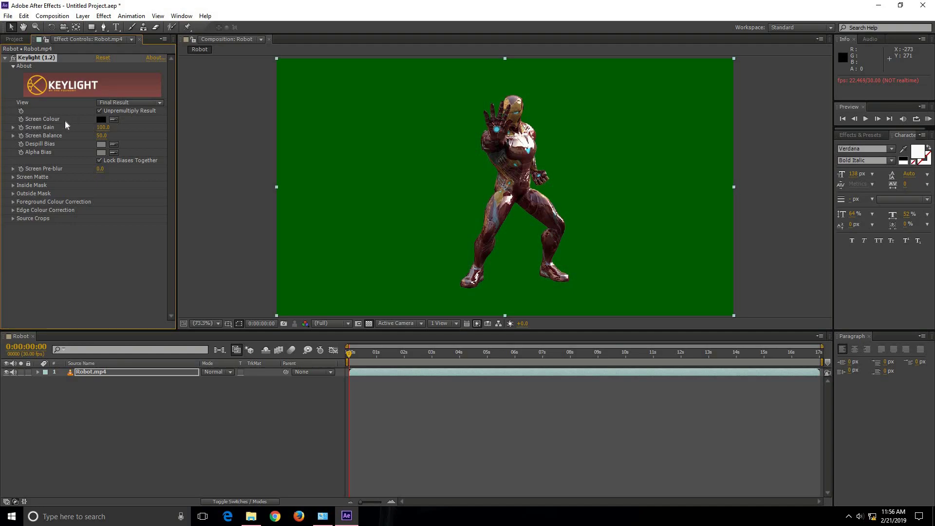
pyautogui.click(113, 120)
# Step: Sample the green backdrop as Keylight's Screen Colour and check the key against the transparency grid
pyautogui.click(352, 162)
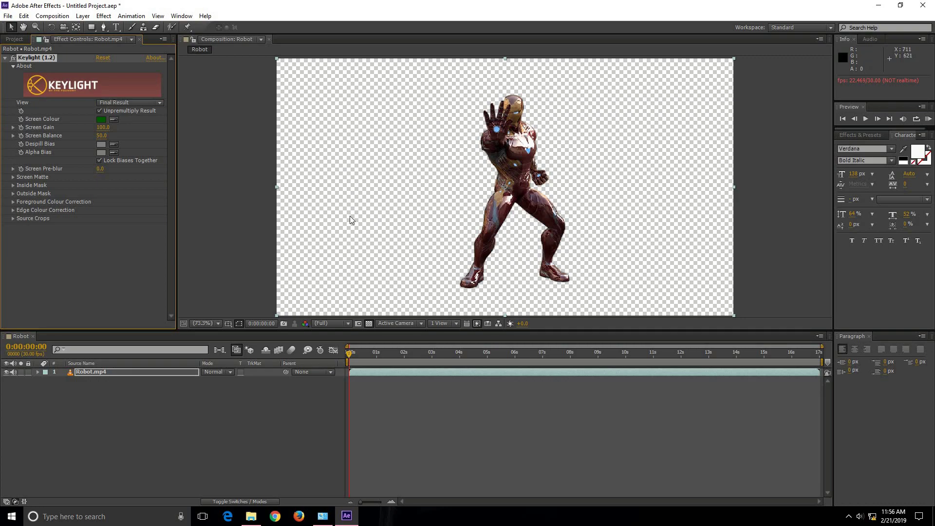
pyautogui.click(368, 324)
pyautogui.click(368, 324)
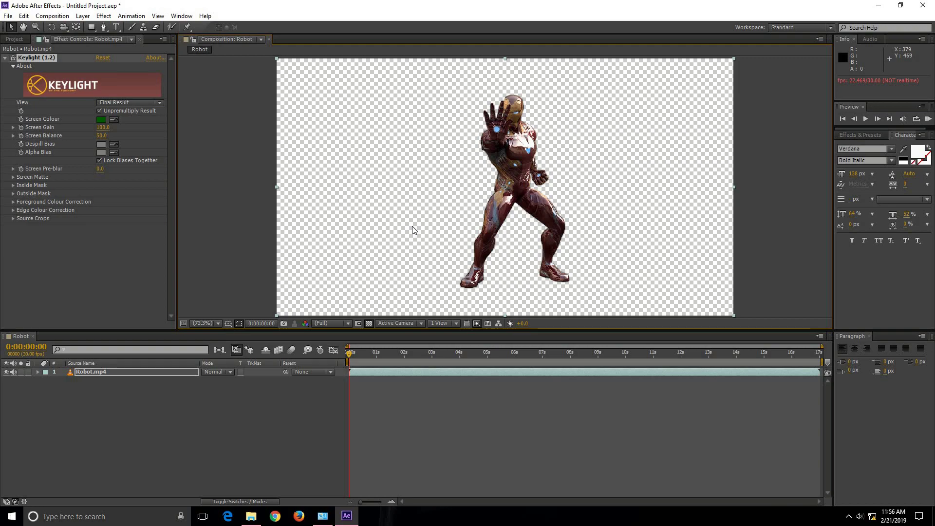
pyautogui.click(8, 16)
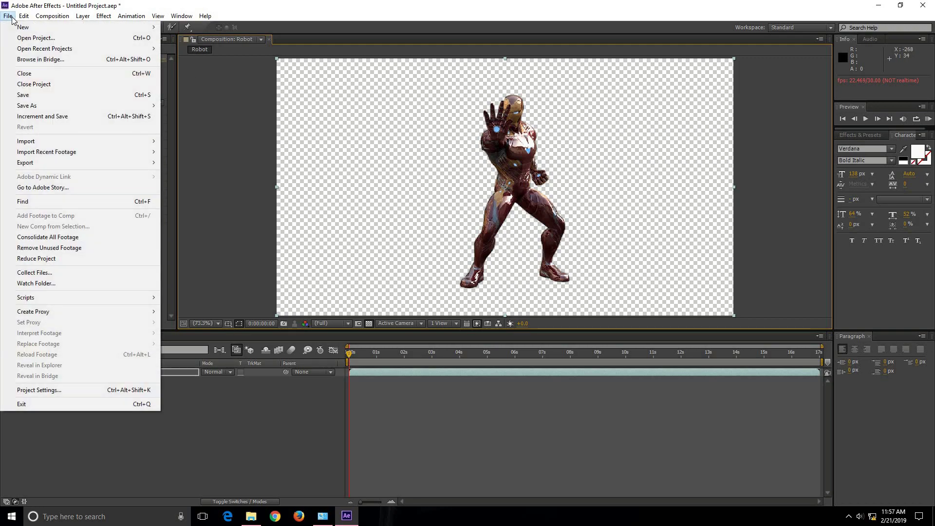
# Step: Import 8K-Wallpaper-23-7680x4320.jpg and place it beneath Robot.mp4 in the Robot composition
pyautogui.moveTo(28, 141)
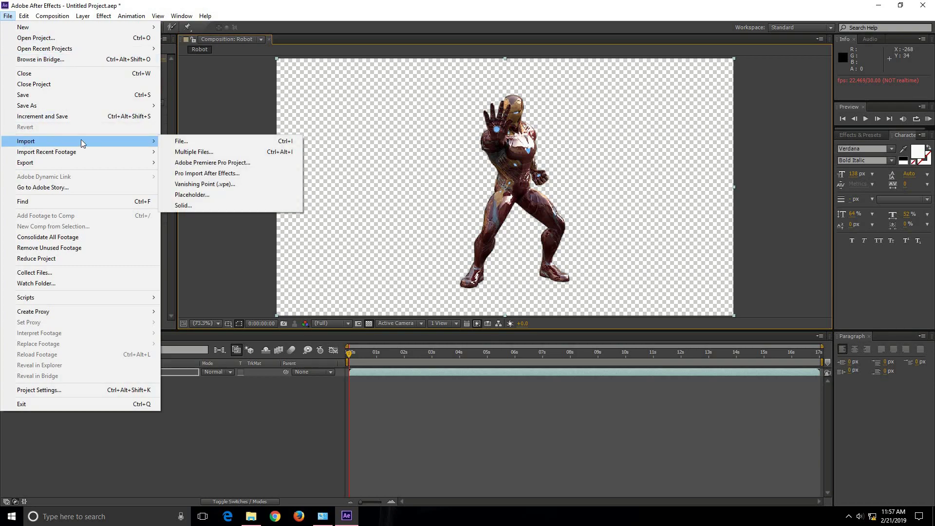
pyautogui.click(180, 142)
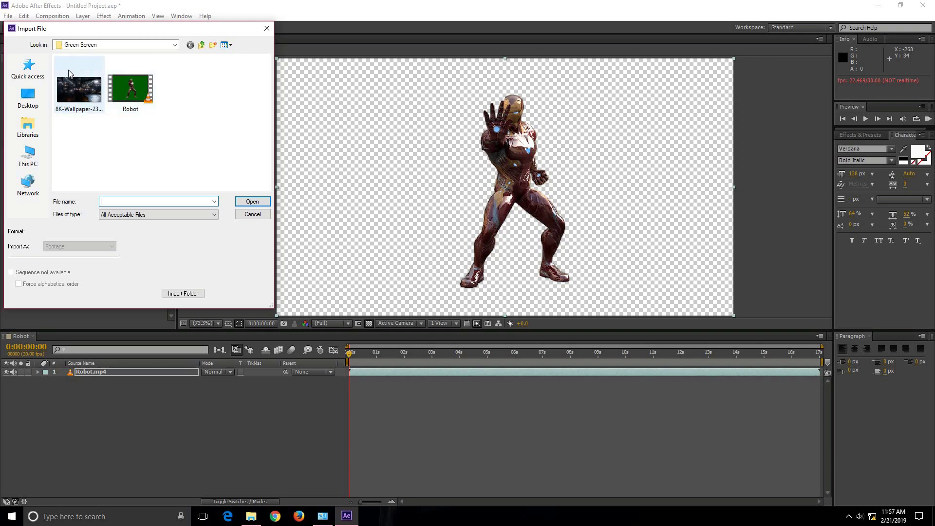
pyautogui.click(79, 94)
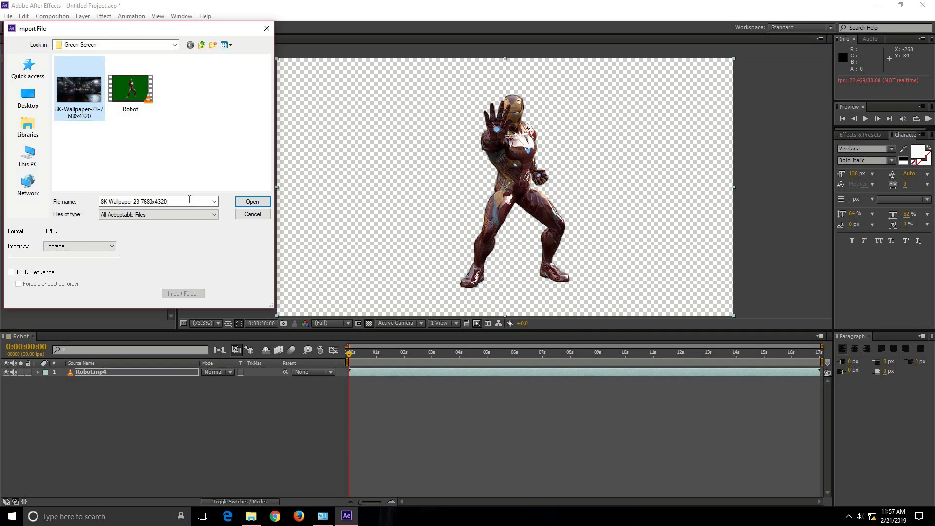
pyautogui.click(248, 203)
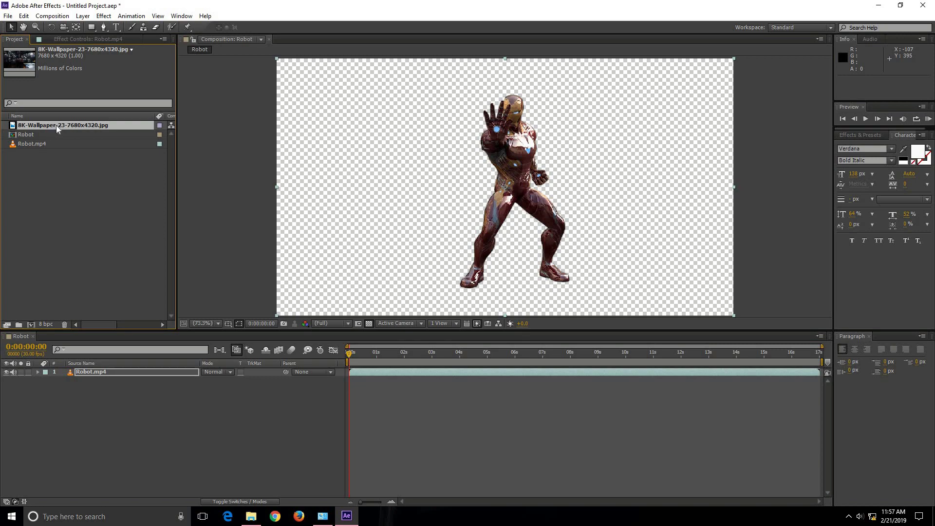
pyautogui.moveTo(56, 124); pyautogui.dragTo(91, 405)
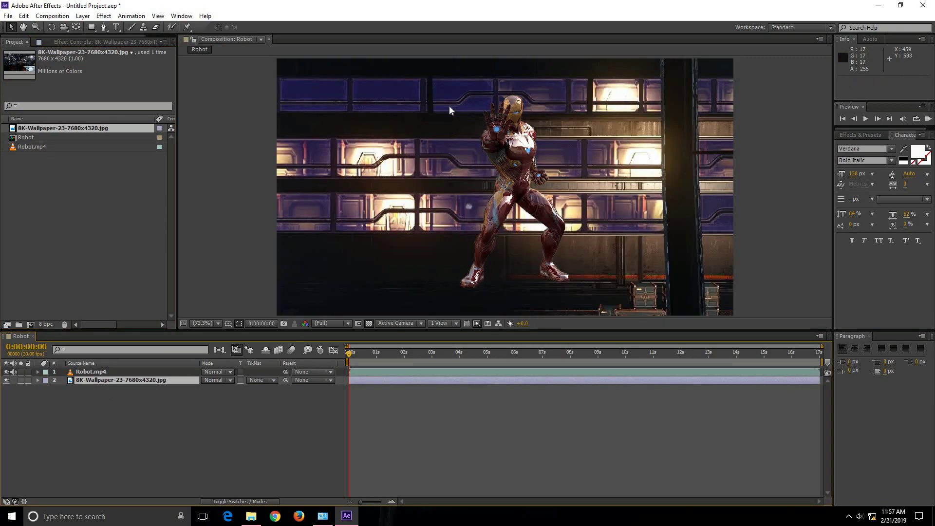
# Step: Shift the corridor background left and slightly up to frame the lit corridor
pyautogui.moveTo(478, 260); pyautogui.dragTo(265, 212)
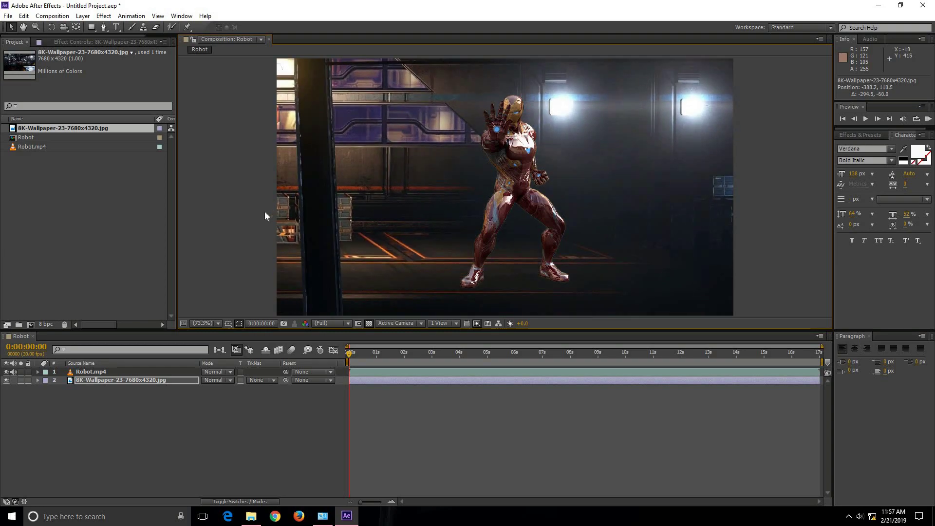
pyautogui.moveTo(340, 251); pyautogui.dragTo(428, 229)
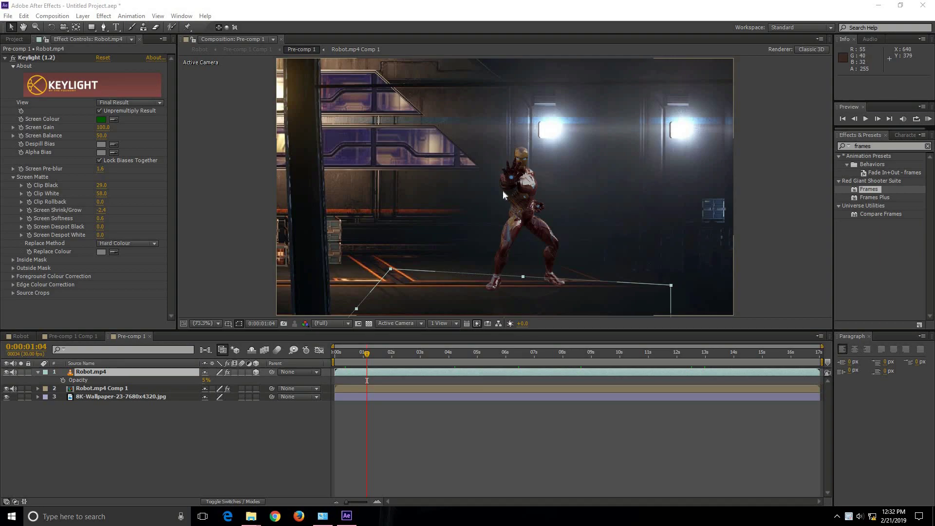
# Step: Check the 14% Magic Bullet Looks grade in Pre-comp 1 Comp 1, then return to Robot
pyautogui.click(81, 338)
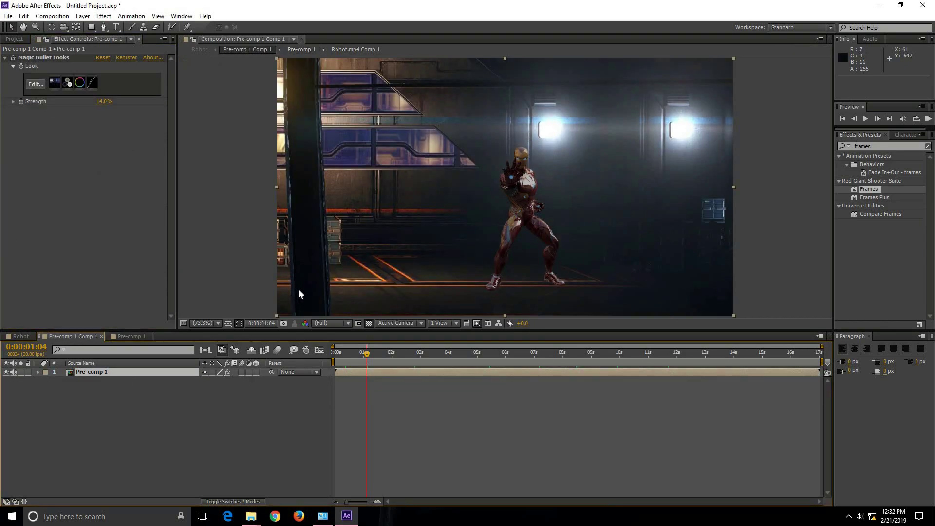
pyautogui.click(20, 336)
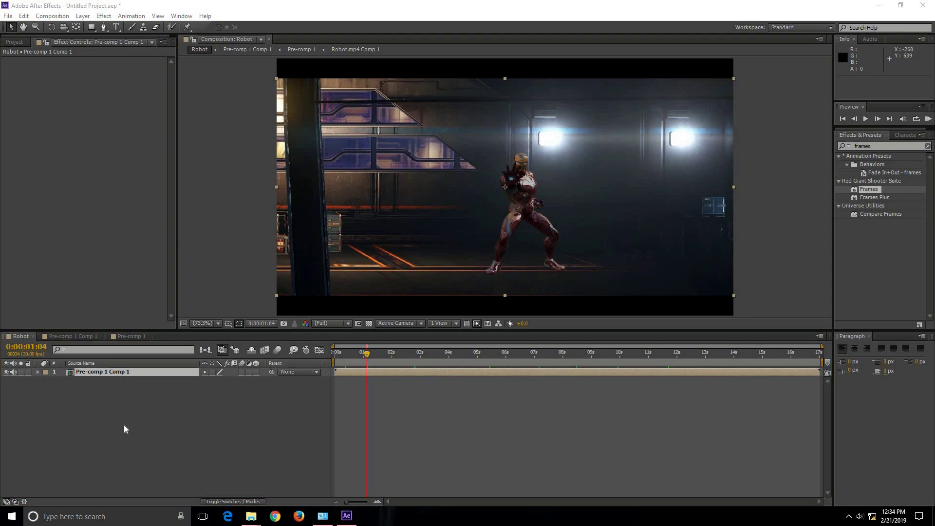
pyautogui.click(7, 16)
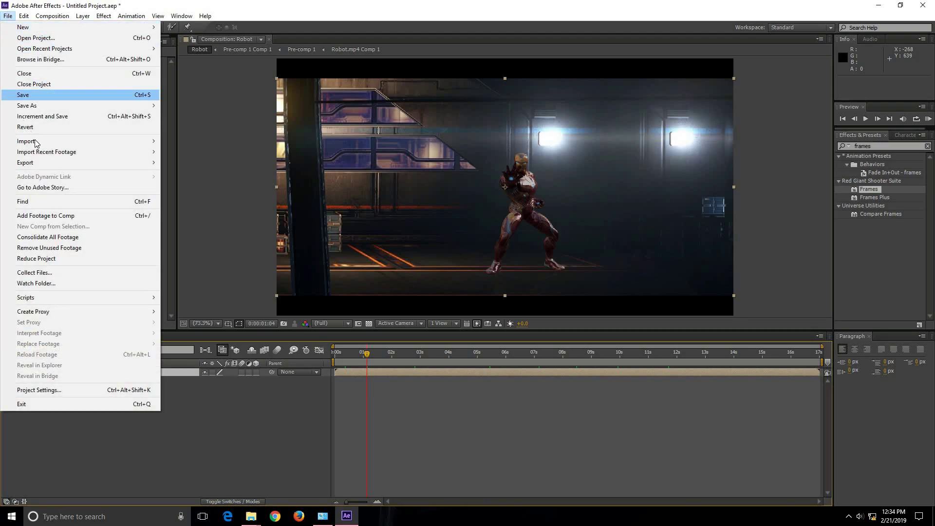
# Step: Add the Robot composition to the Render Queue with an MPEG4 output module
pyautogui.moveTo(77, 166)
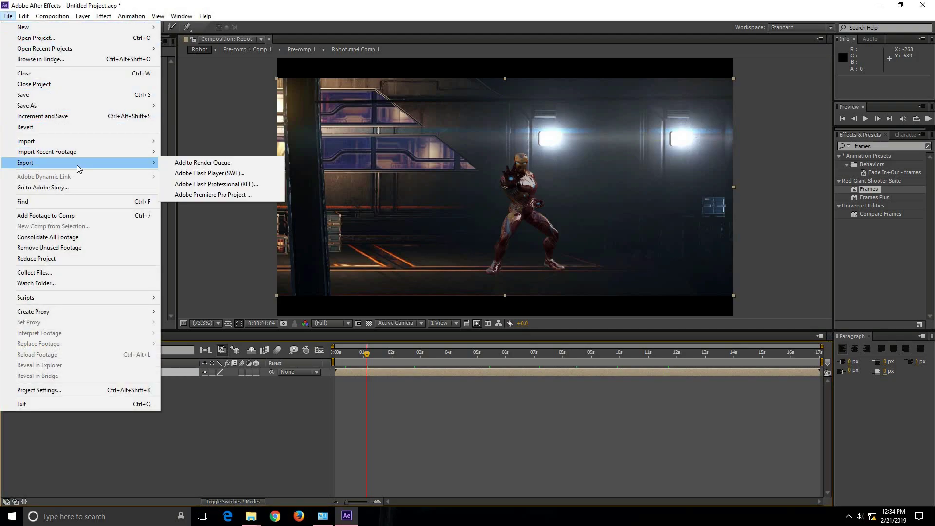
pyautogui.click(180, 166)
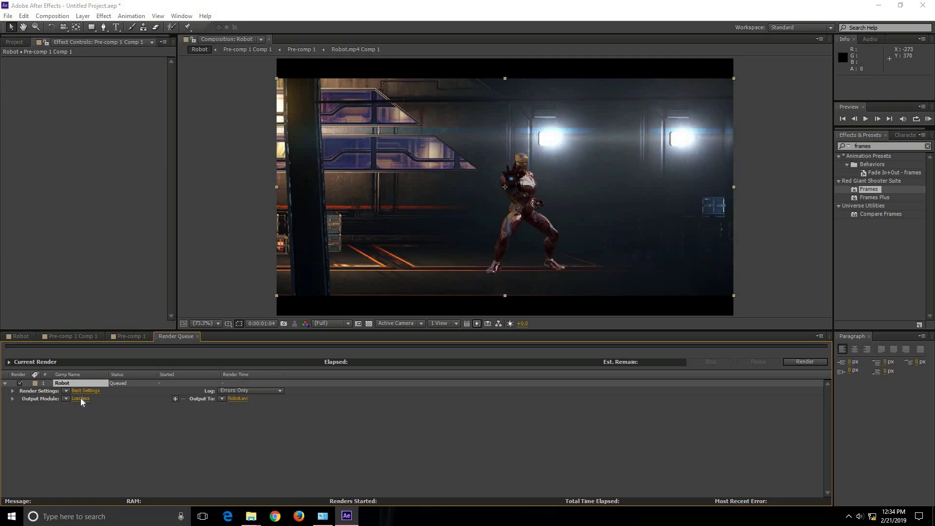
pyautogui.click(81, 398)
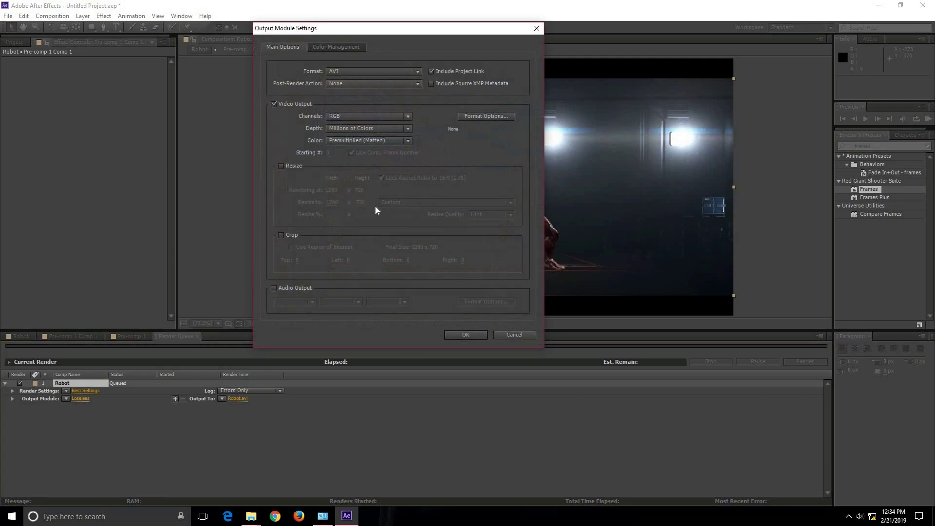
pyautogui.click(343, 71)
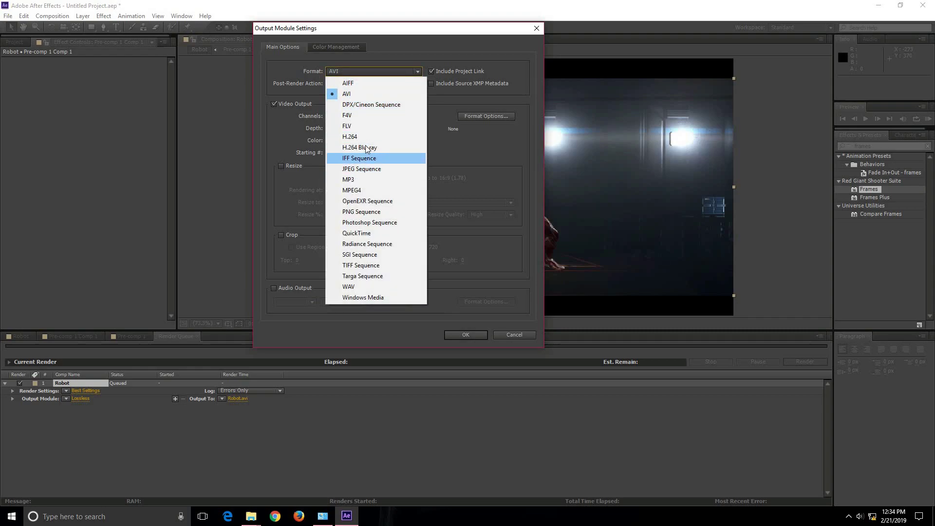
pyautogui.click(361, 191)
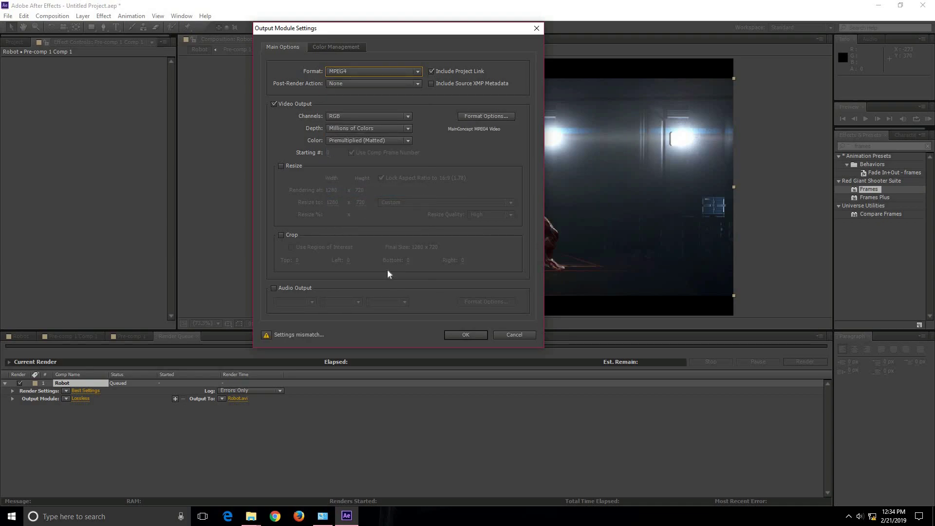
pyautogui.click(448, 335)
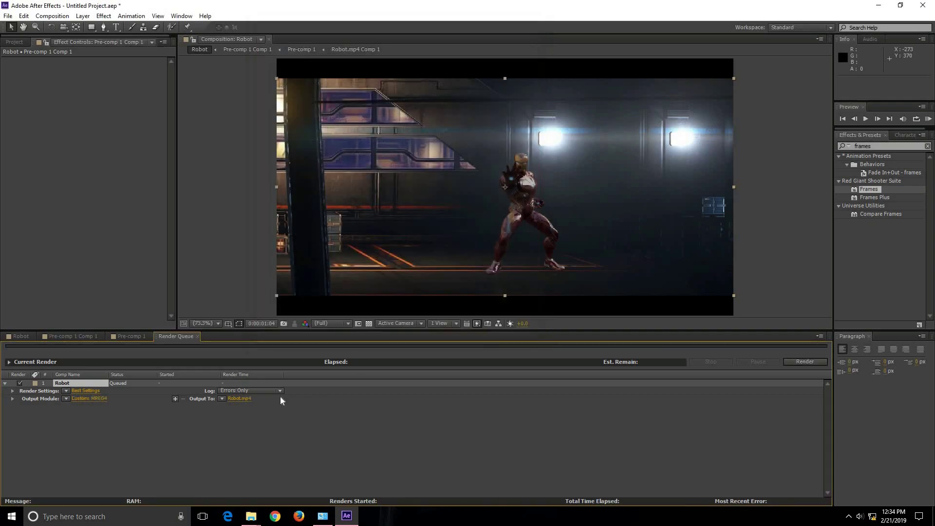
pyautogui.click(236, 399)
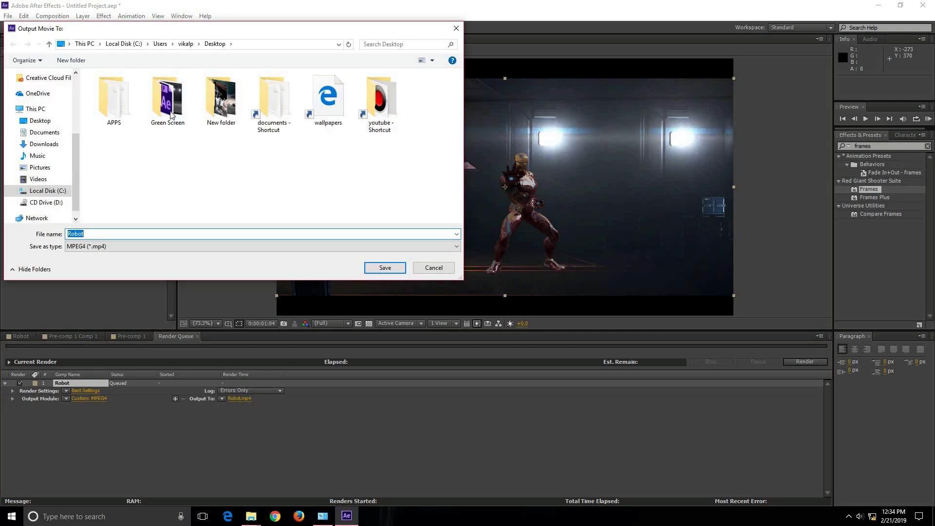
# Step: Save the output as robot1.mp4 in the Green Screen folder and start rendering
pyautogui.click(161, 127)
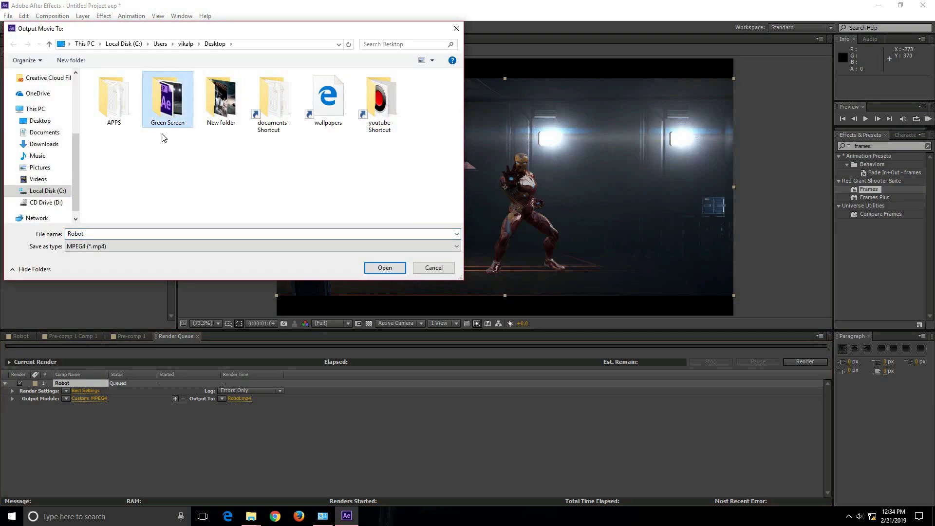
pyautogui.doubleClick(180, 110)
pyautogui.click(385, 268)
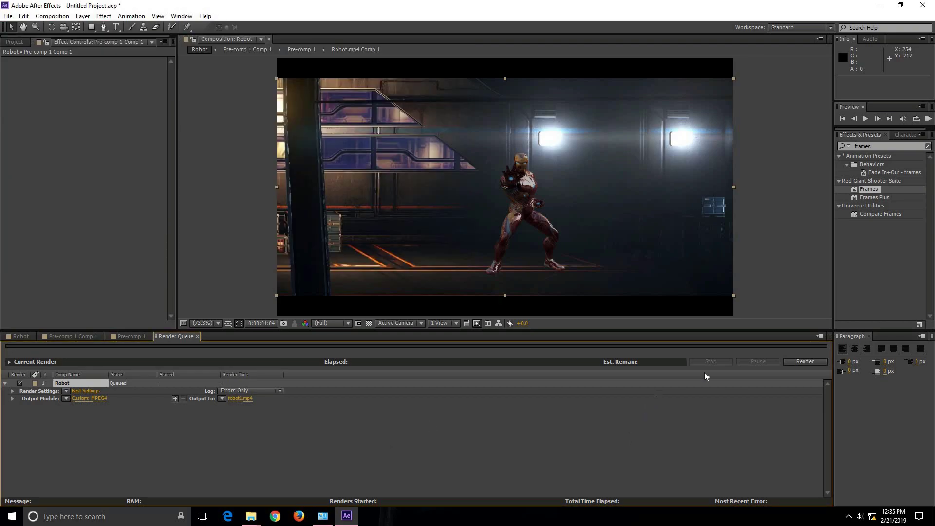
pyautogui.click(804, 366)
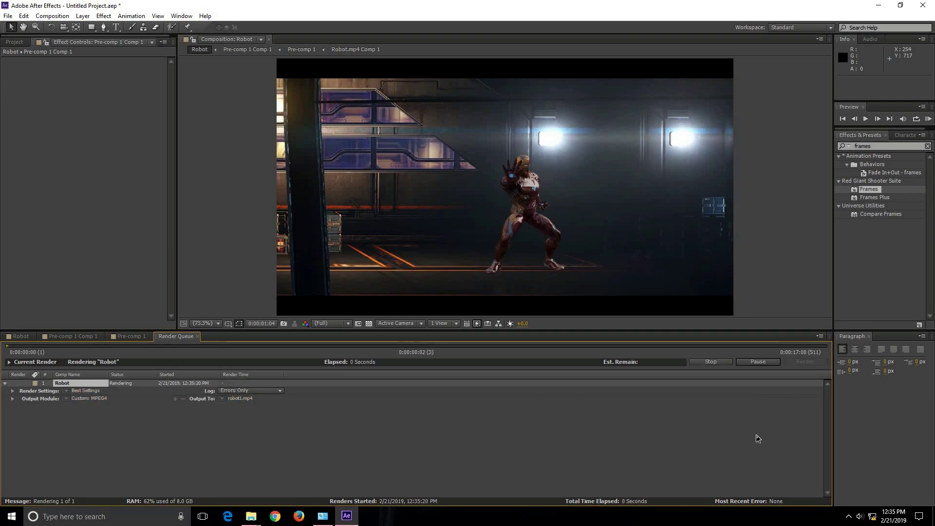